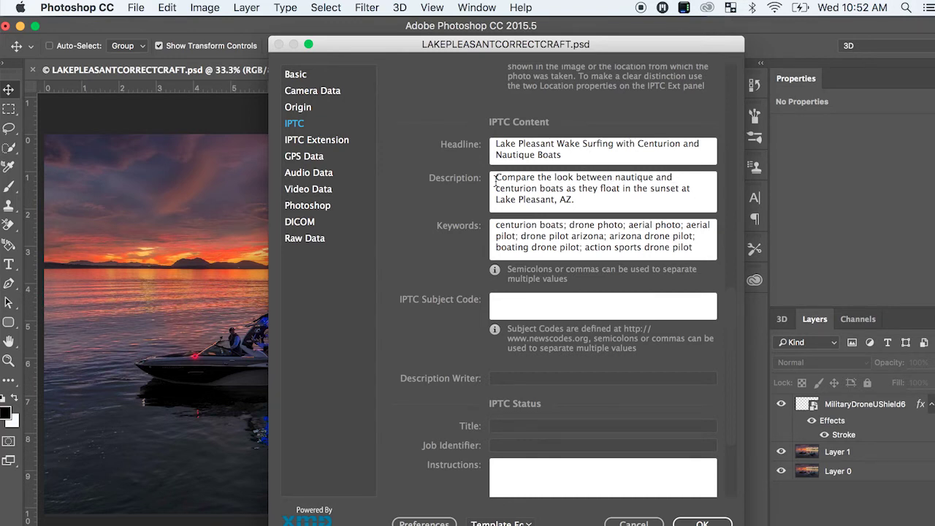
Begin the IPTC description with "Arizona drone pilot showcases a comparision between" in place of its first word.
{"action": "left_click", "coordinate": [605, 198]}
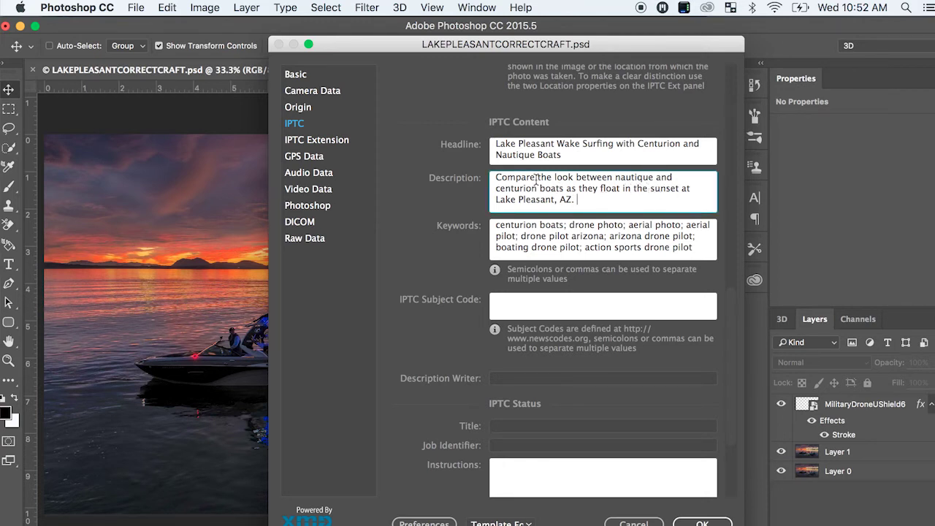
{"action": "left_click", "coordinate": [497, 178]}
{"action": "type", "text": "Arizona drone pilot"}
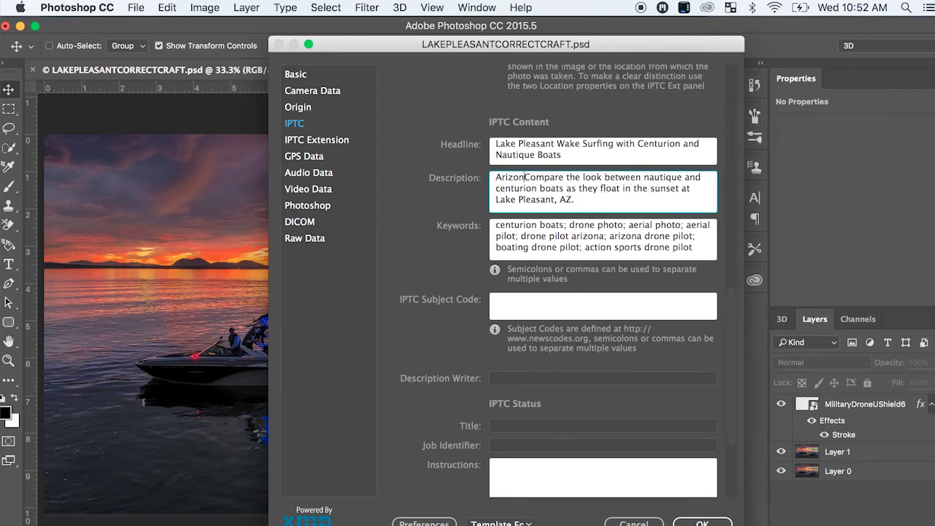
{"action": "type", "text": " showcases a "}
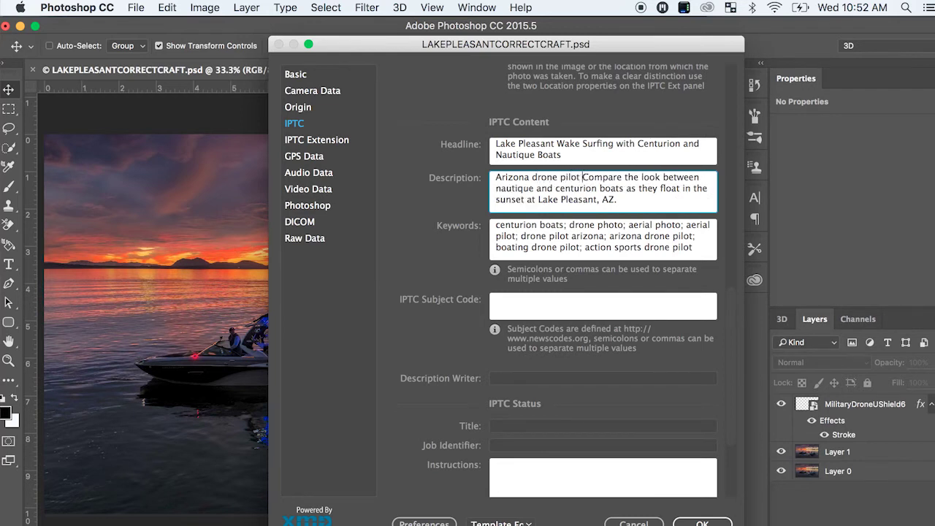
{"action": "type", "text": "comparision"}
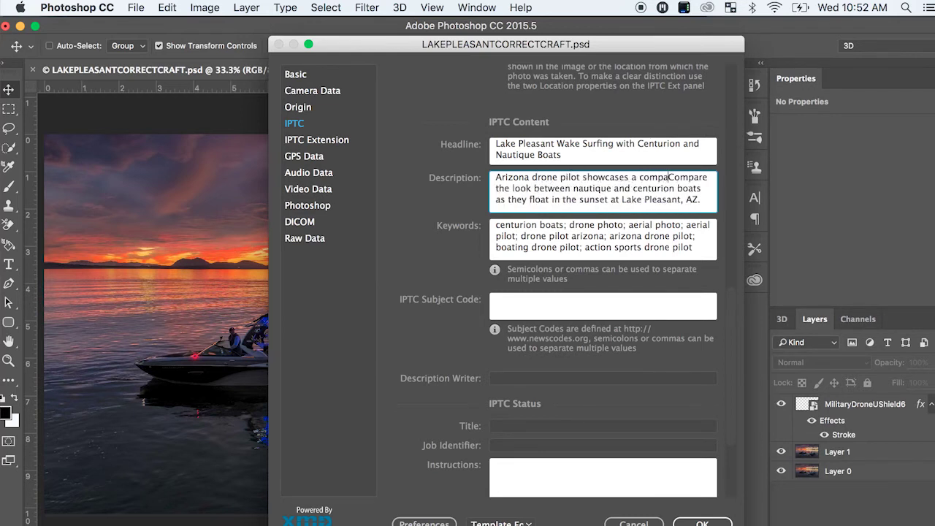
{"action": "double_click", "coordinate": [567, 188]}
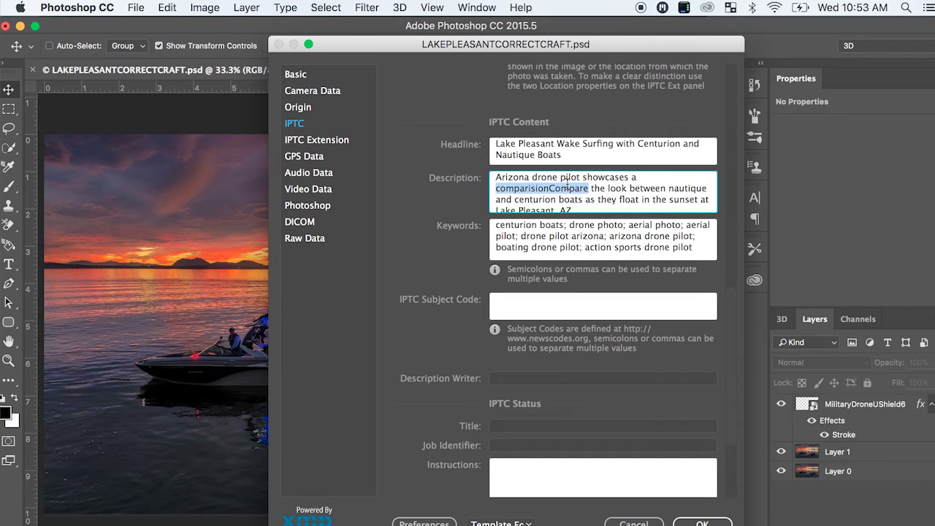
{"action": "key", "text": "BackSpace"}
{"action": "type", "text": "comparision "}
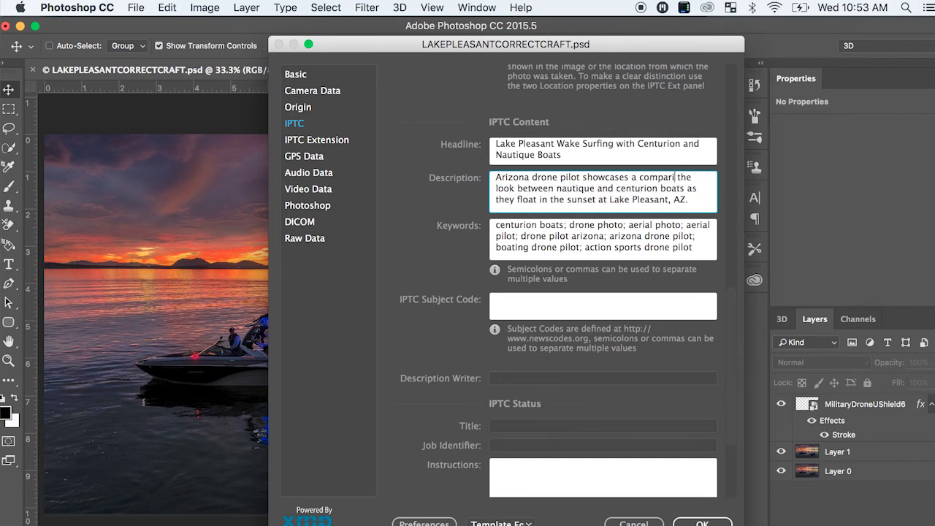
{"action": "type", "text": "between"}
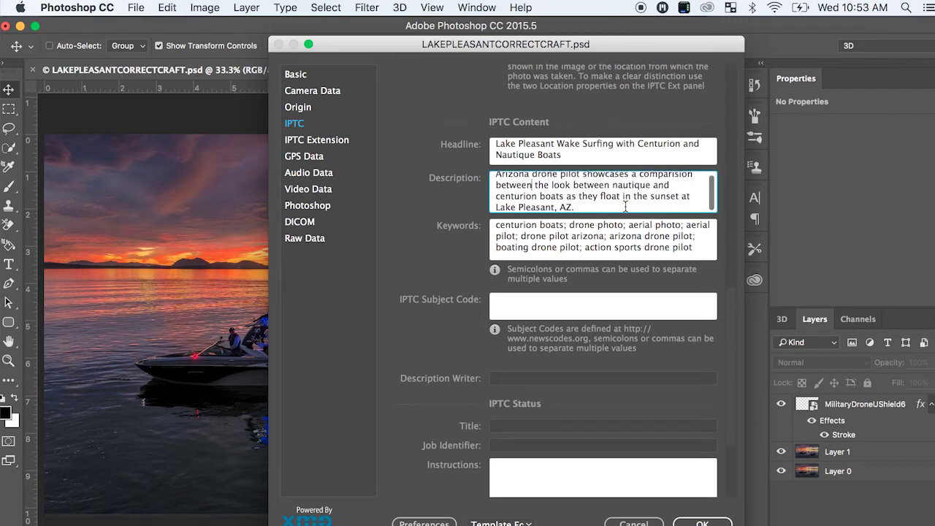
{"action": "scroll", "coordinate": [626, 208], "scroll_direction": "down", "scroll_amount": 5}
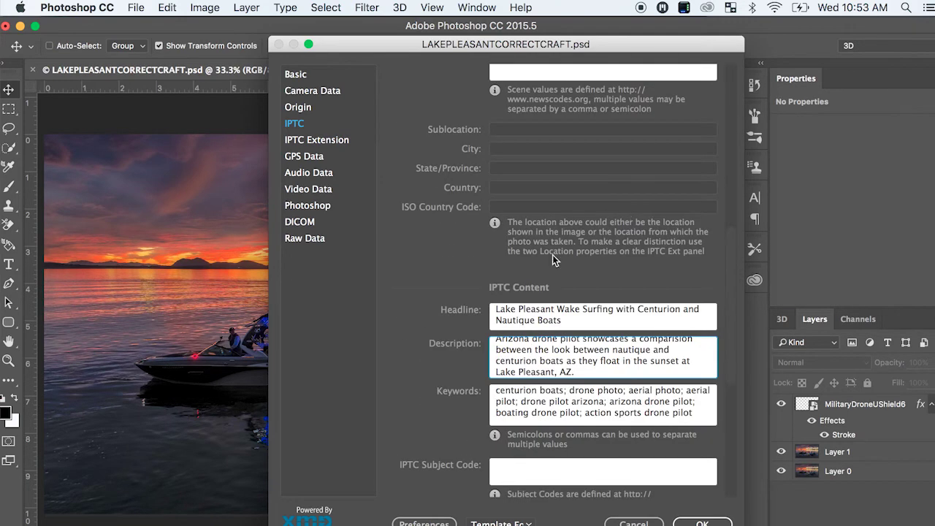
{"action": "left_click", "coordinate": [456, 351]}
Add a © symbol at the start of the IPTC copyright notice.
{"action": "scroll", "coordinate": [456, 351], "scroll_direction": "down", "scroll_amount": 4}
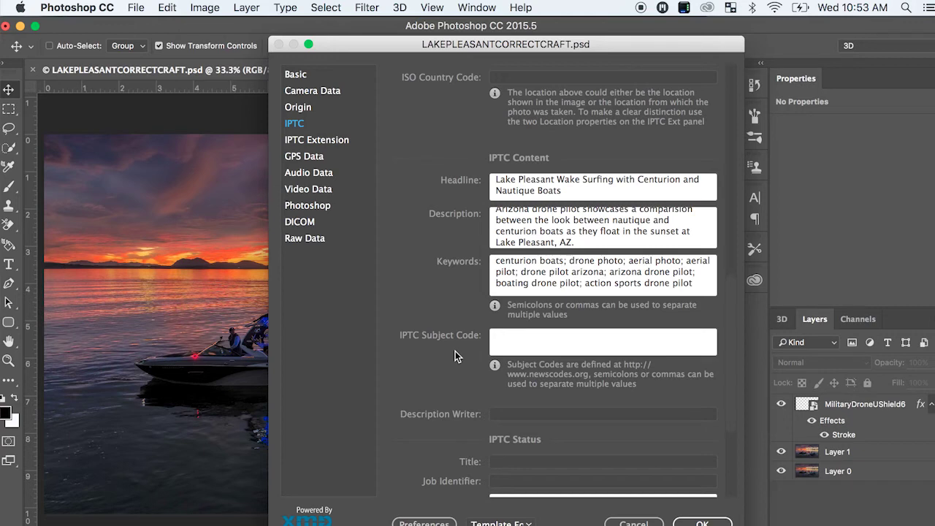
{"action": "scroll", "coordinate": [455, 356], "scroll_direction": "down", "scroll_amount": 2}
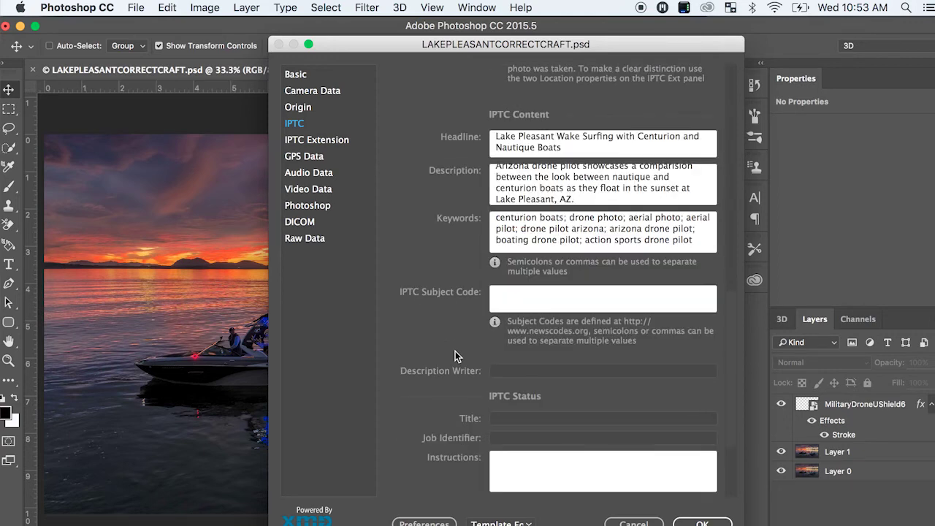
{"action": "scroll", "coordinate": [455, 356], "scroll_direction": "down", "scroll_amount": 6}
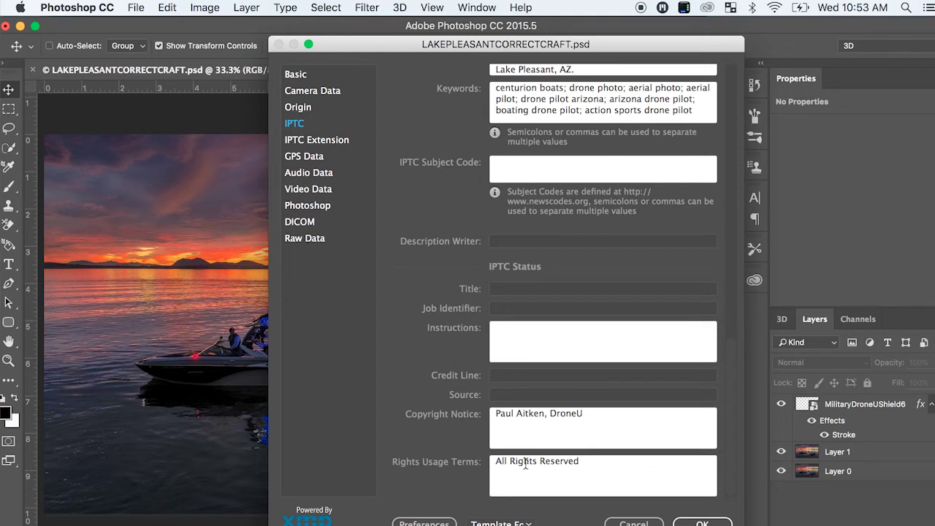
{"action": "left_click", "coordinate": [494, 416]}
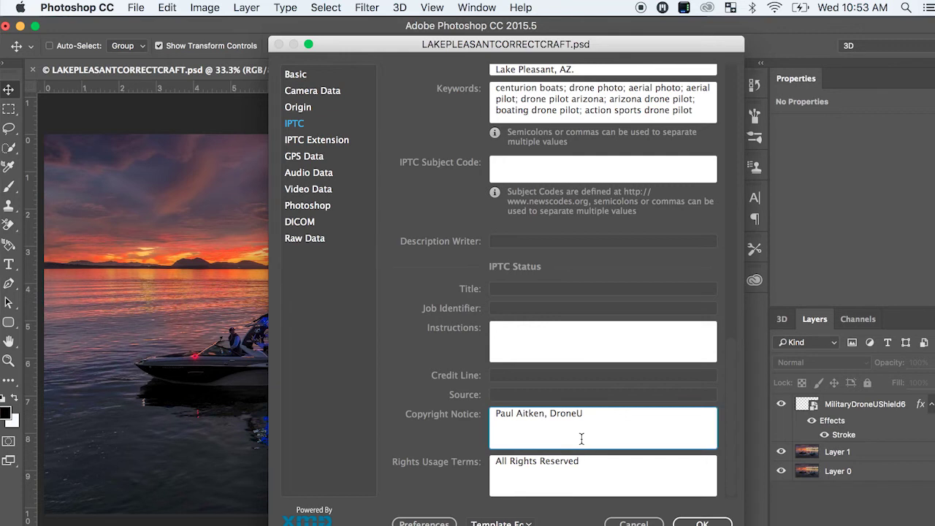
{"action": "type", "text": "©"}
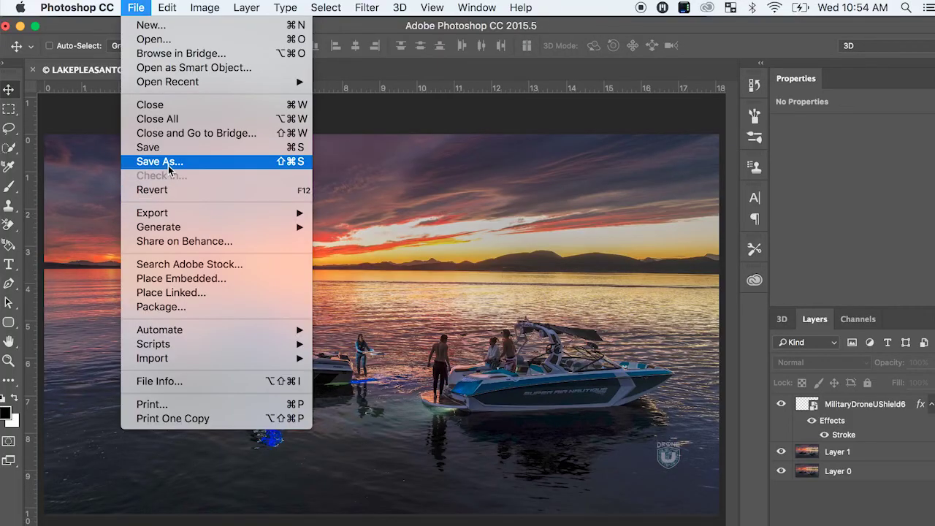
Save the image as a JPEG in the Documents folder with quality 12 (Maximum) and Baseline Optimized format.
{"action": "left_click", "coordinate": [160, 162]}
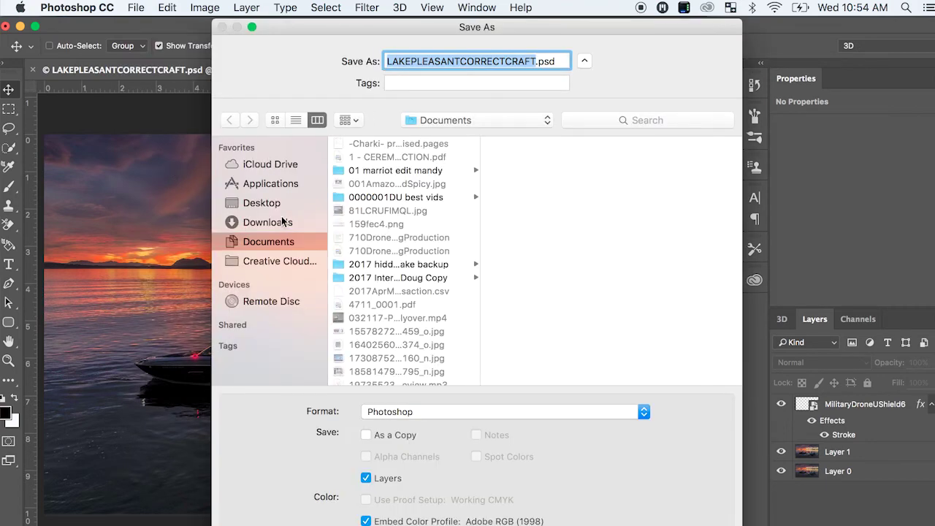
{"action": "left_click", "coordinate": [430, 413]}
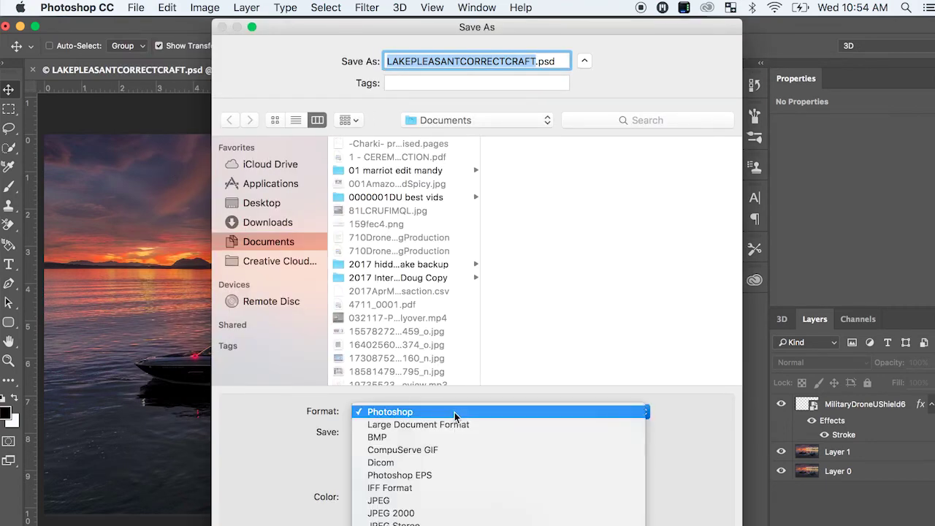
{"action": "left_click", "coordinate": [441, 502]}
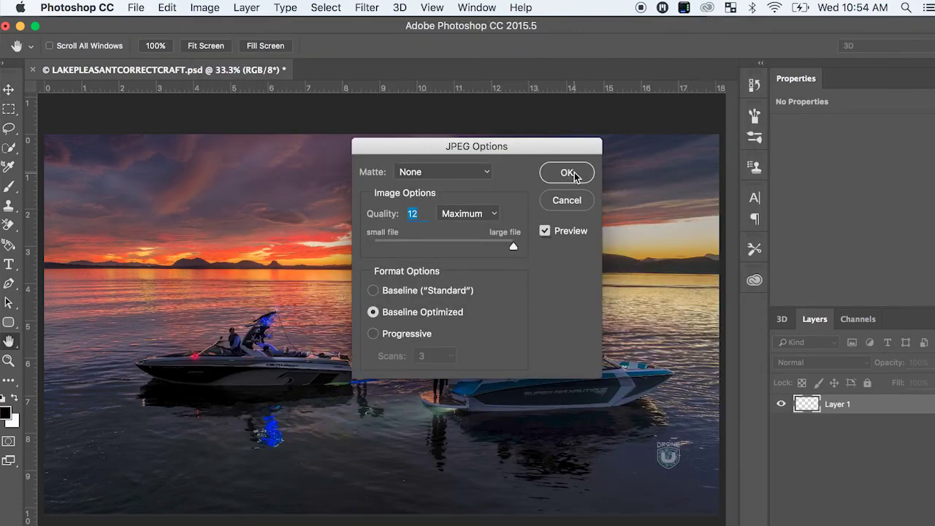
{"action": "left_click", "coordinate": [567, 173]}
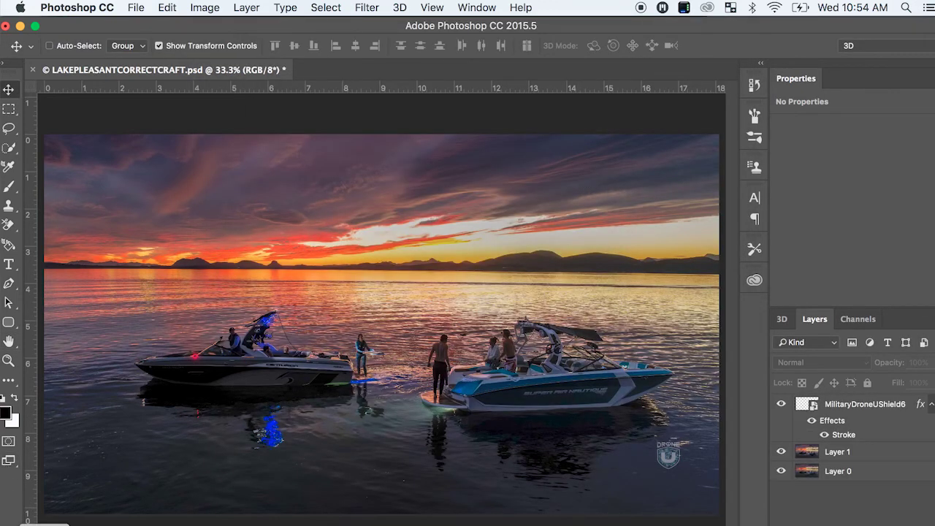
Switch to Finder, browse All My Files, and replace the existing window with a new one.
{"action": "key", "text": "super+Tab"}
{"action": "left_click", "coordinate": [413, 174]}
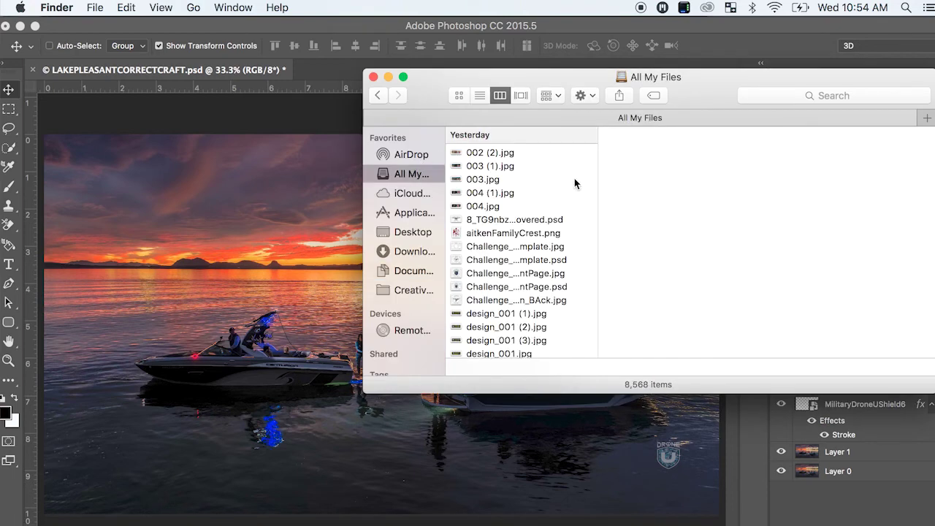
{"action": "scroll", "coordinate": [541, 225], "scroll_direction": "down", "scroll_amount": 2}
{"action": "scroll", "coordinate": [541, 224], "scroll_direction": "up", "scroll_amount": 2}
{"action": "scroll", "coordinate": [536, 168], "scroll_direction": "down", "scroll_amount": 5}
{"action": "scroll", "coordinate": [535, 153], "scroll_direction": "up", "scroll_amount": 5}
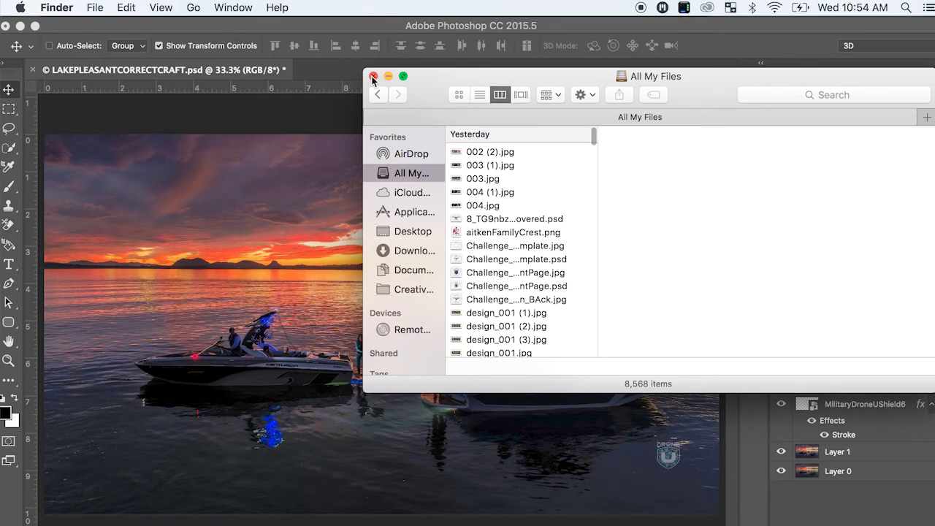
{"action": "left_click", "coordinate": [372, 77]}
{"action": "key", "text": "super+n"}
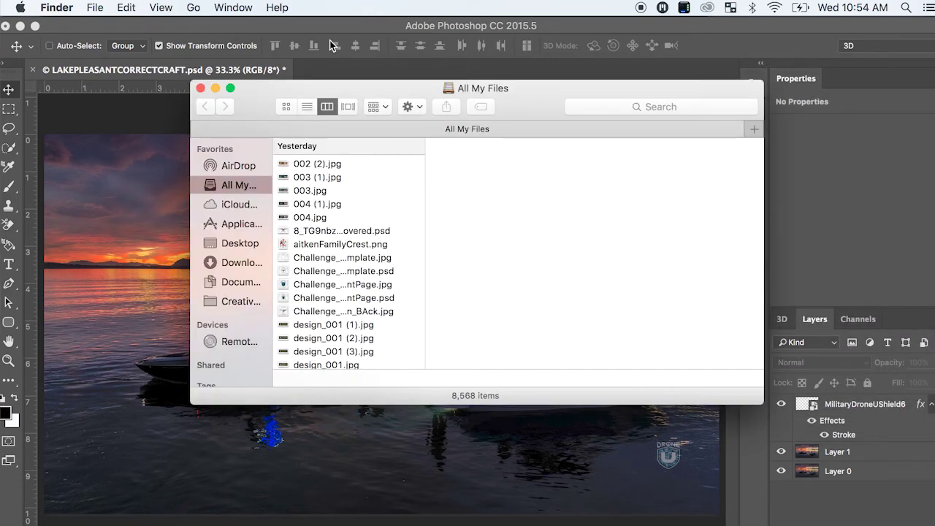
Search this Mac for "lakepleas" and open the Lake Pleasant riding JPG in Preview.
{"action": "scroll", "coordinate": [356, 168], "scroll_direction": "down", "scroll_amount": 8}
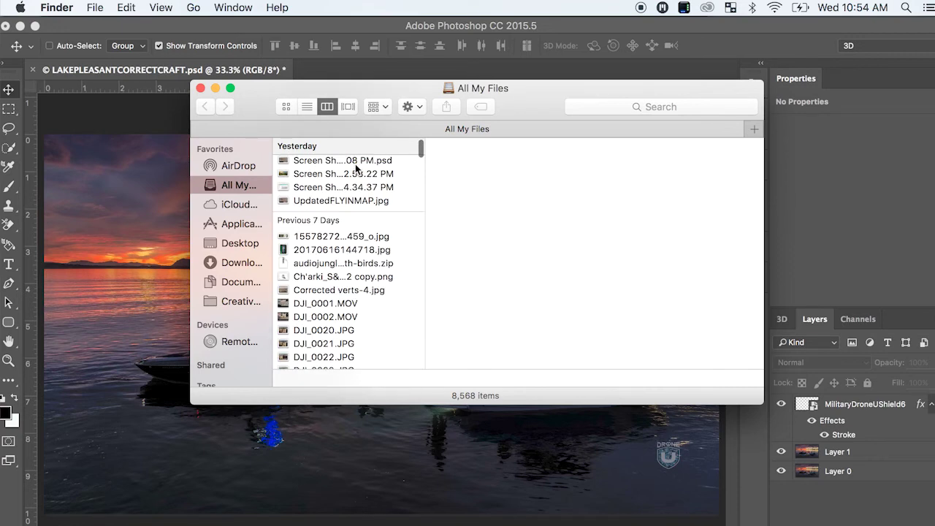
{"action": "left_click", "coordinate": [223, 289]}
{"action": "left_click", "coordinate": [634, 102]}
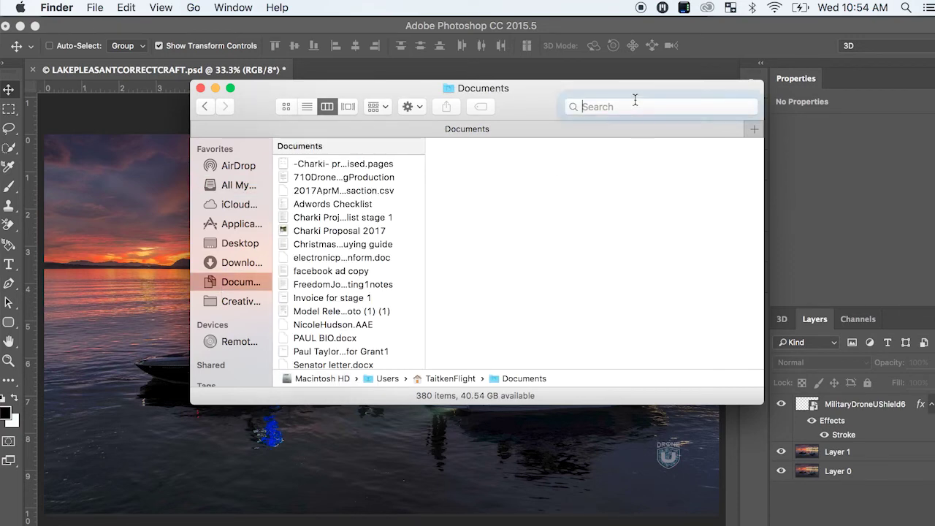
{"action": "type", "text": "lakepleas"}
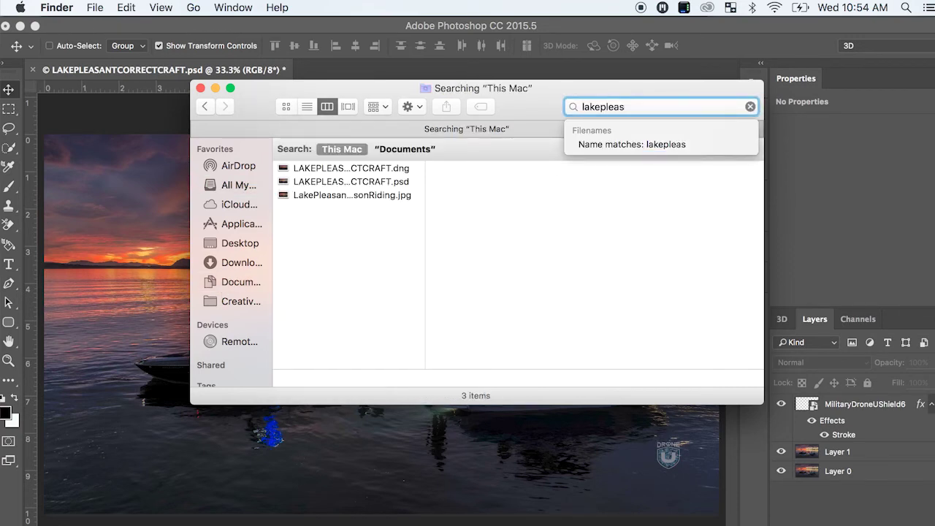
{"action": "left_click", "coordinate": [358, 195]}
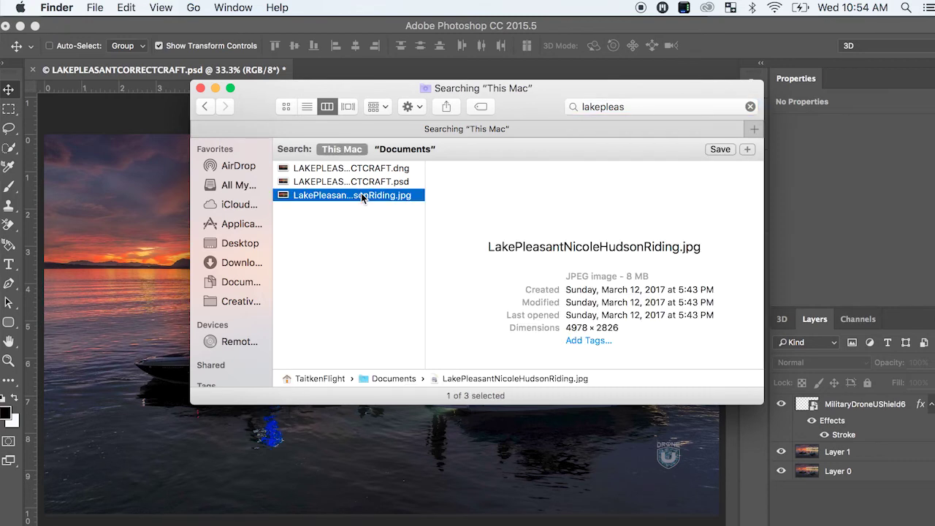
{"action": "double_click", "coordinate": [401, 196]}
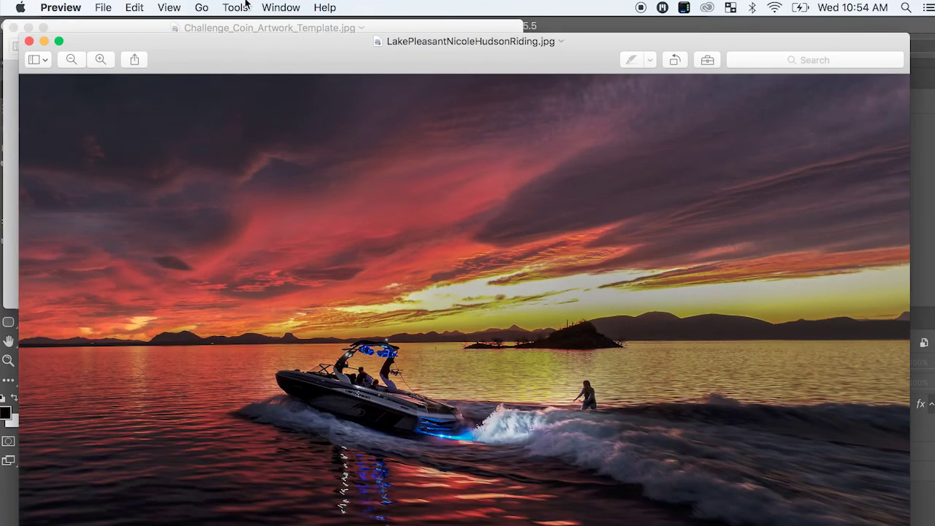
Show the inspector for the opened photo and view its IPTC metadata.
{"action": "left_click", "coordinate": [230, 6]}
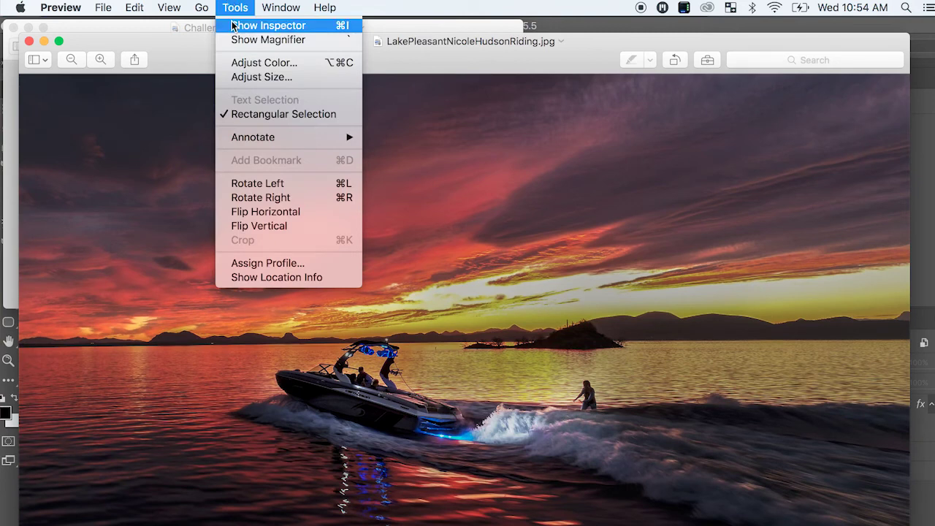
{"action": "left_click", "coordinate": [233, 27]}
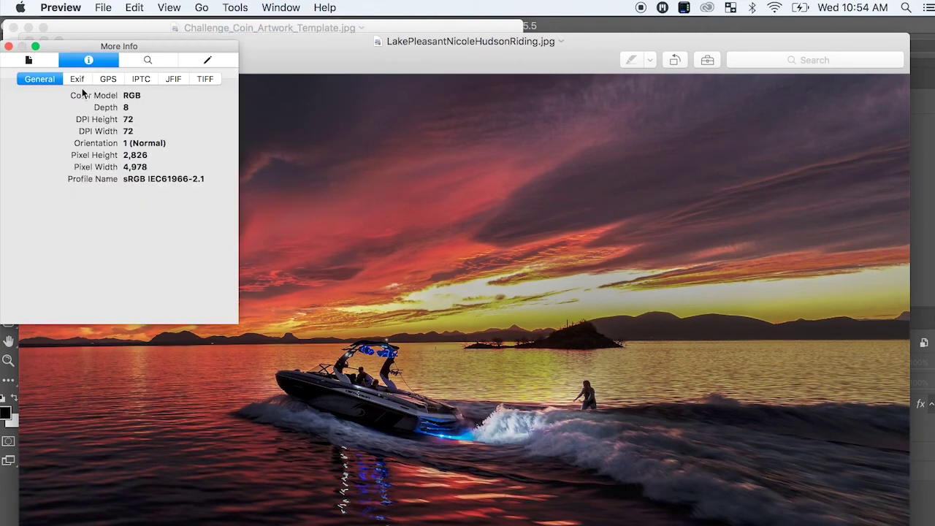
{"action": "left_click", "coordinate": [141, 78]}
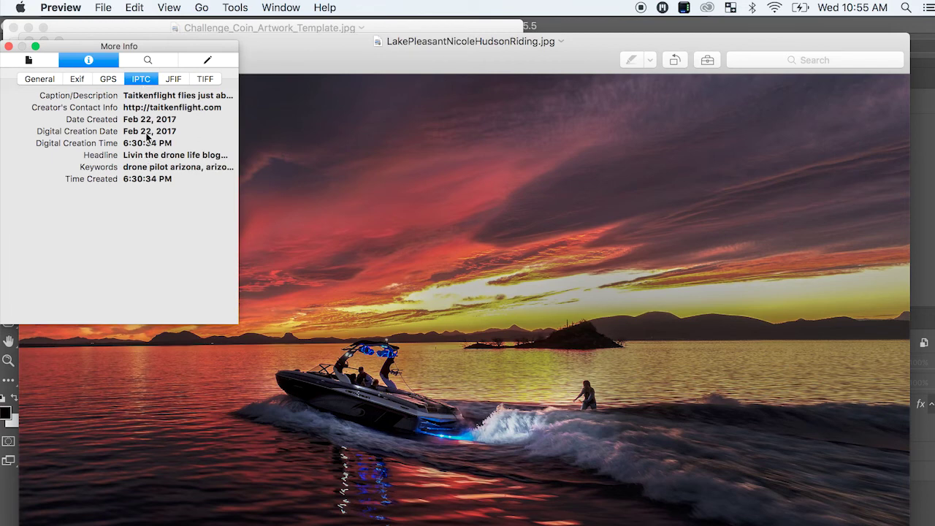